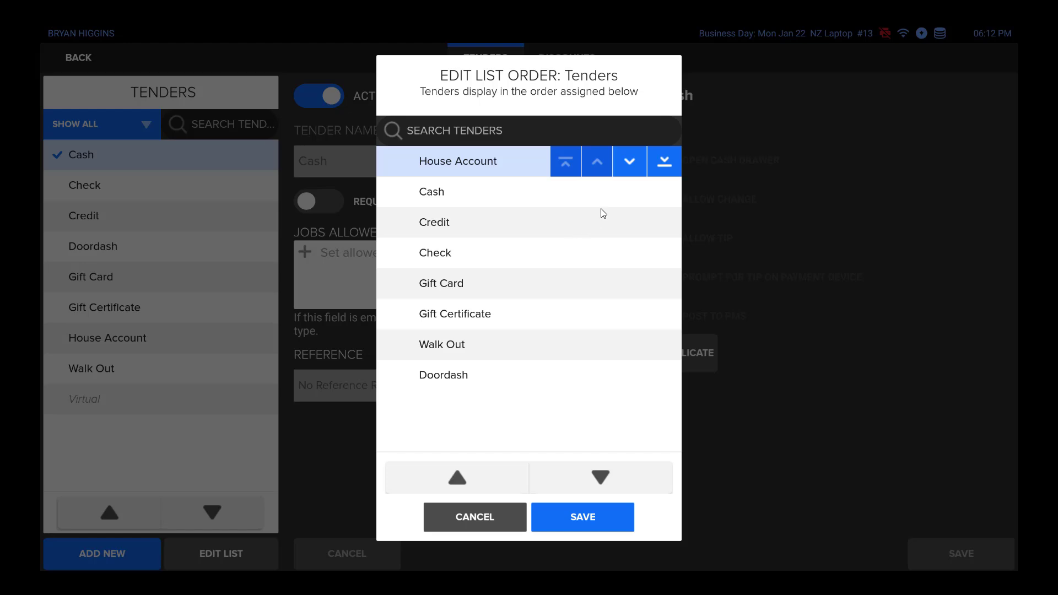
- Send House Account to the end of the tender order, raise it to between Gift Card and Gift Certificate, and save
left_click(659, 164)
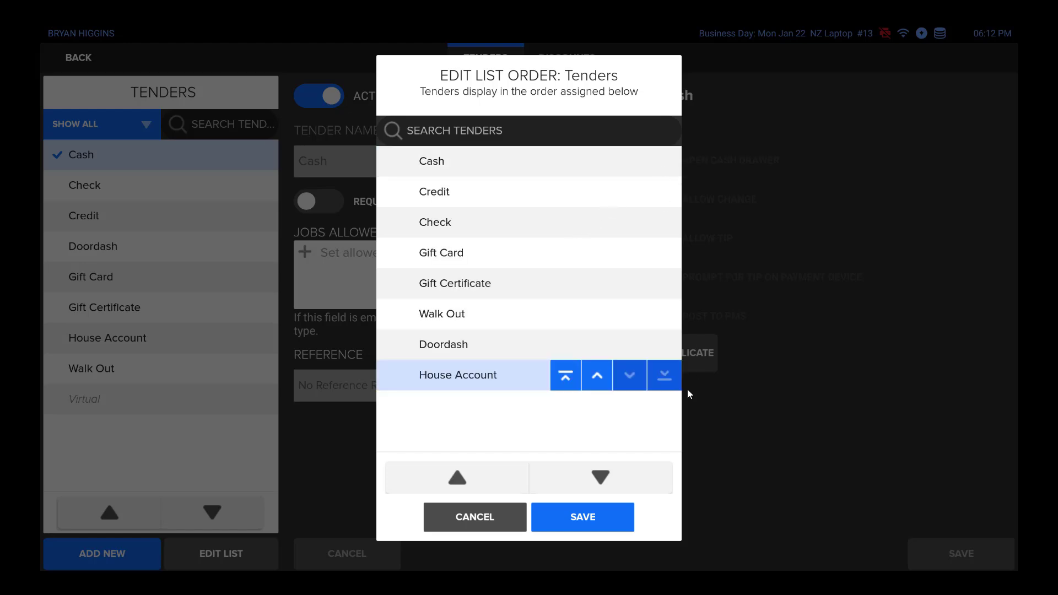
left_click(597, 374)
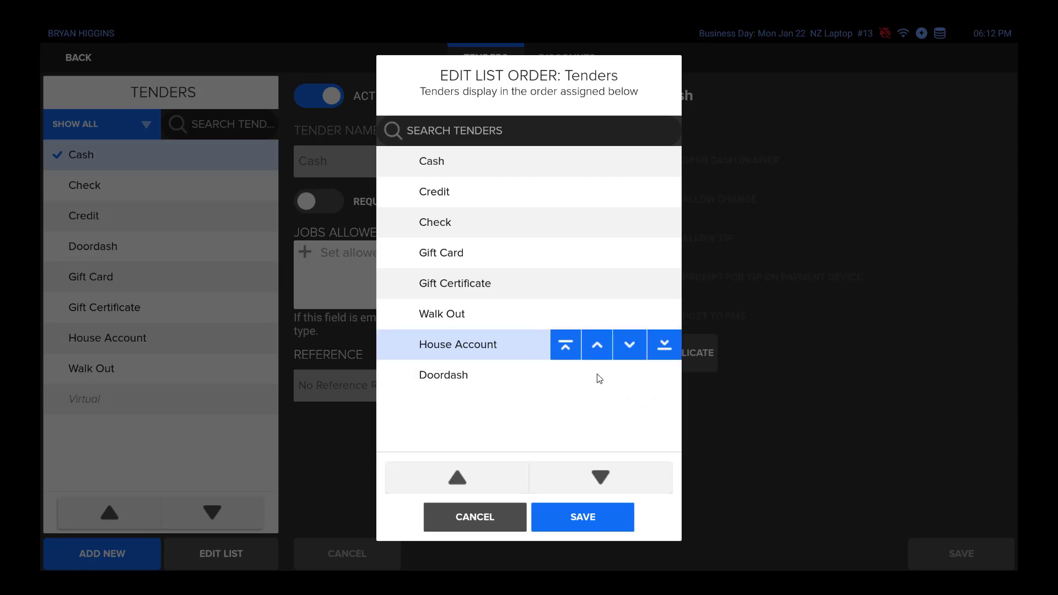
left_click(598, 345)
left_click(596, 316)
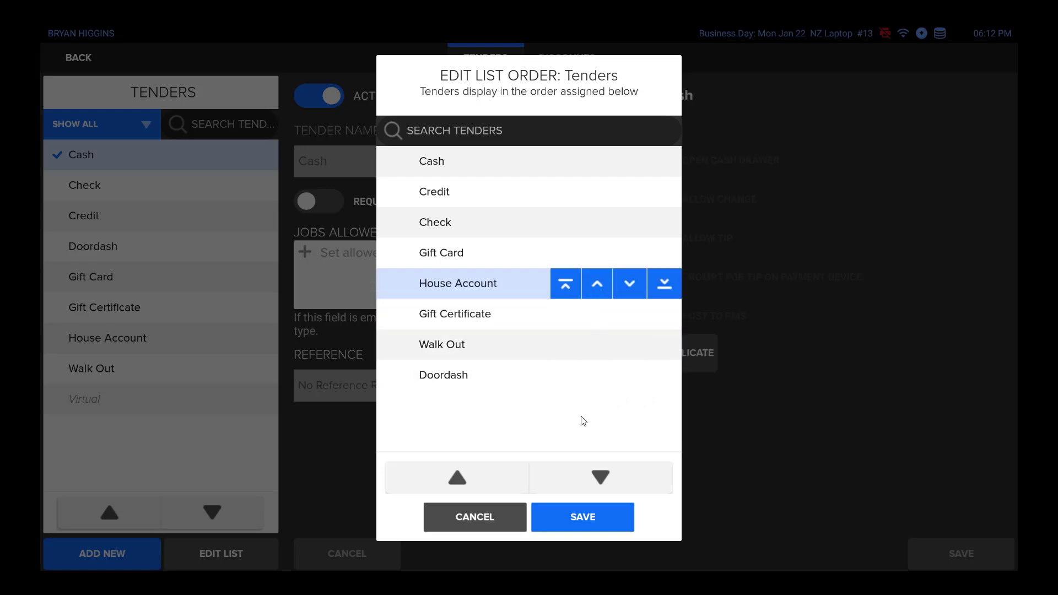
left_click(584, 517)
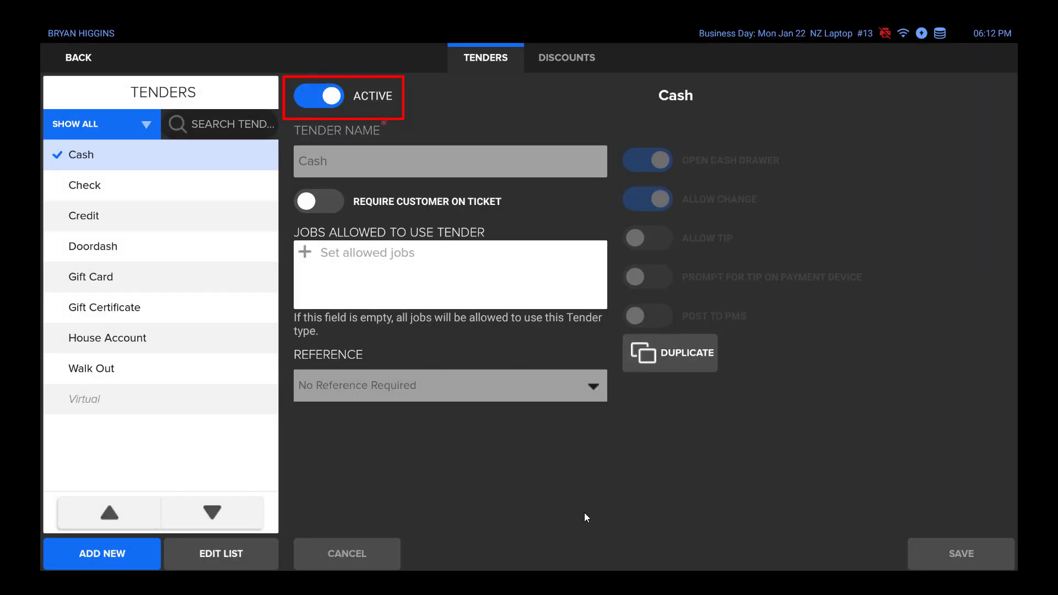
- Start a new tender and view the jobs that can be allowed to use it
left_click(106, 558)
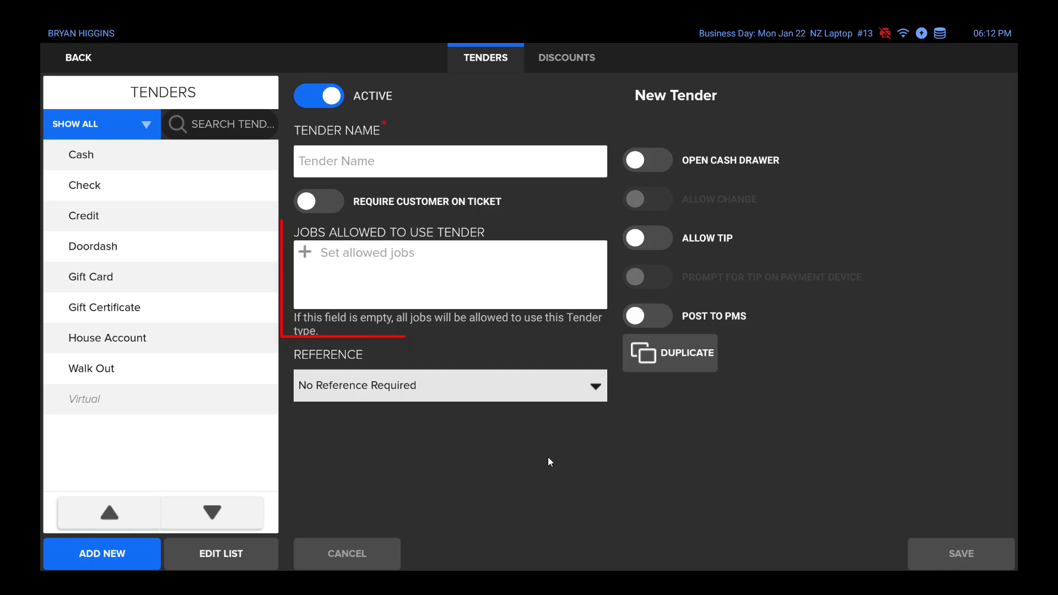
left_click(384, 269)
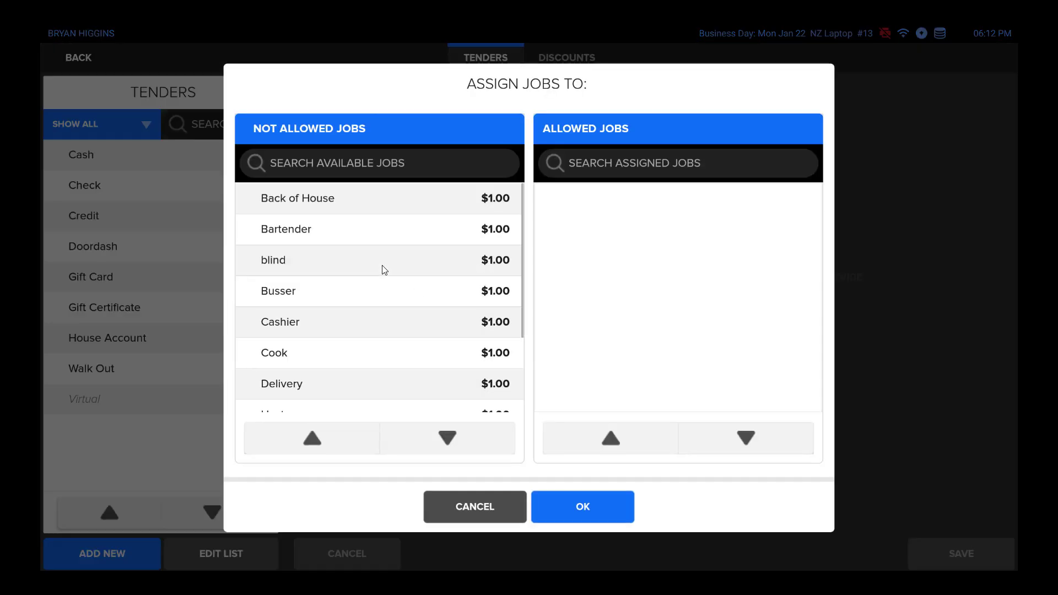
left_click(562, 502)
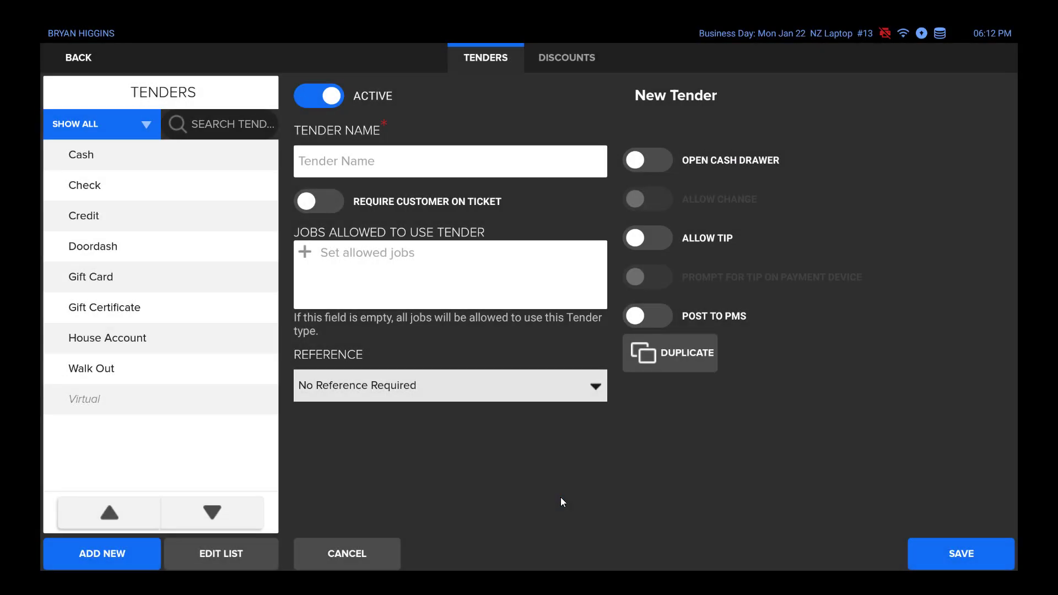
- Keep No Reference Required as the new tender's reference type and enable Open Cash Drawer
left_click(529, 397)
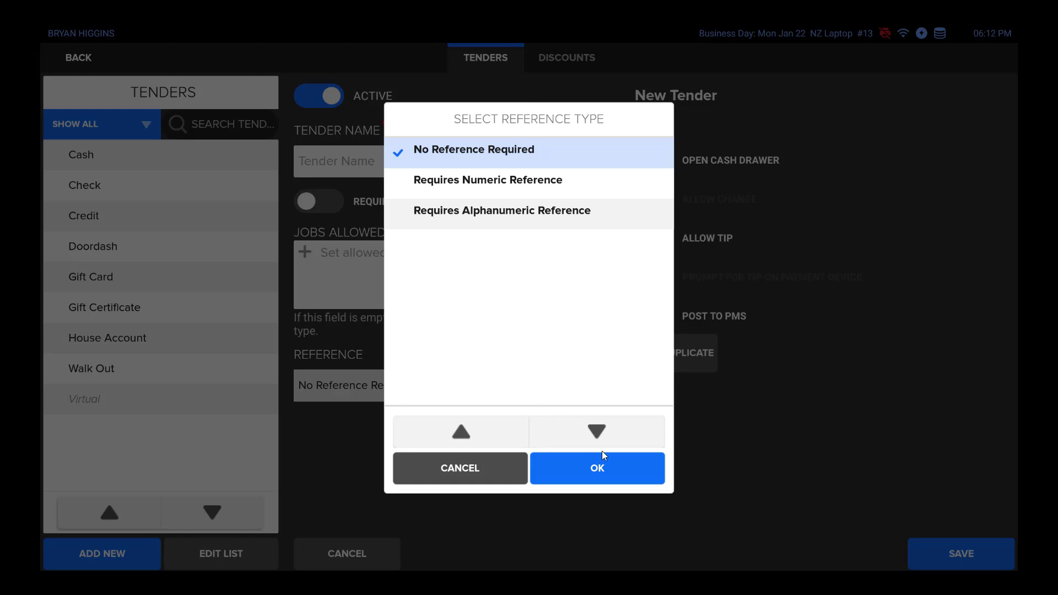
left_click(611, 469)
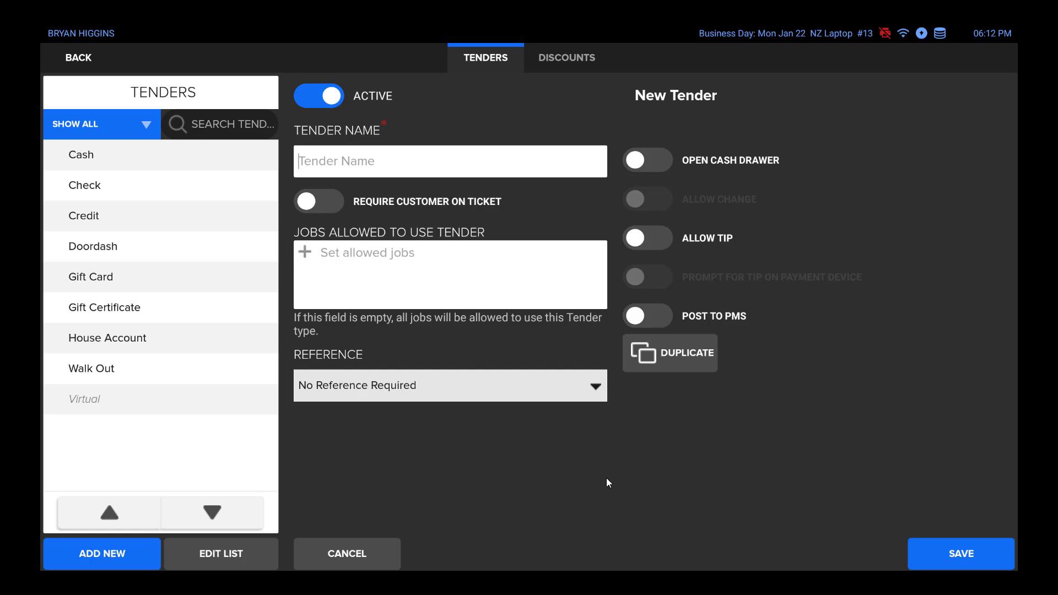
left_click(656, 168)
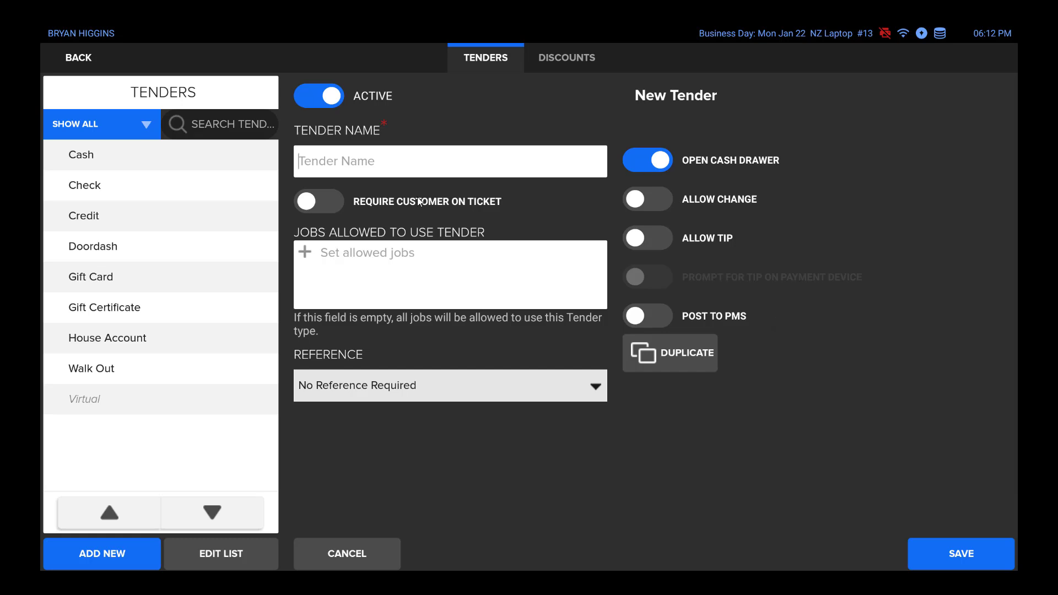
- Discard the unsaved new tender and save the Credit tender with When Above Threshold set to Merchant Payment Slip
left_click(130, 219)
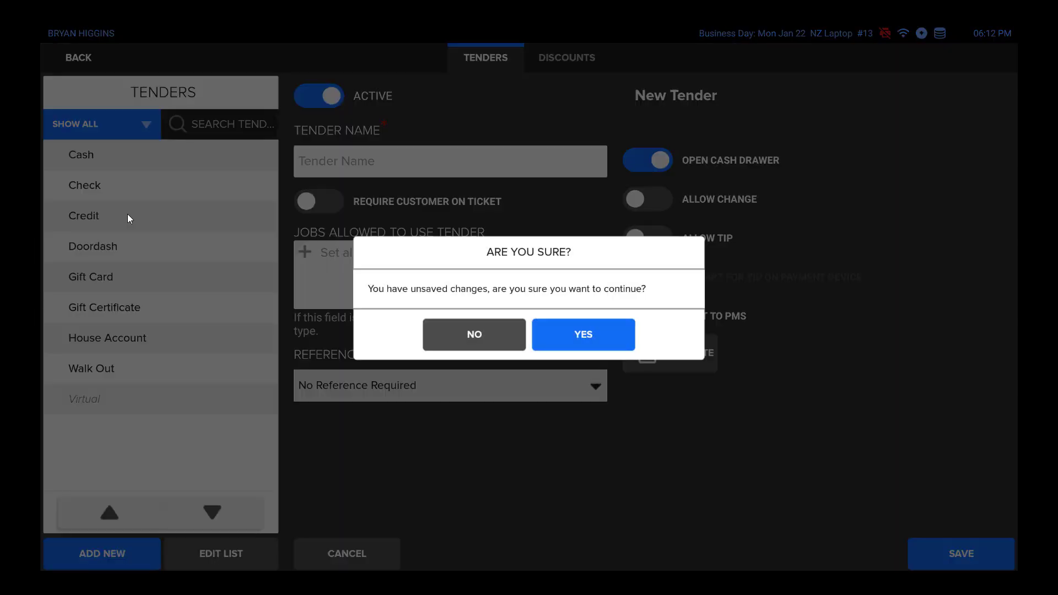
left_click(586, 335)
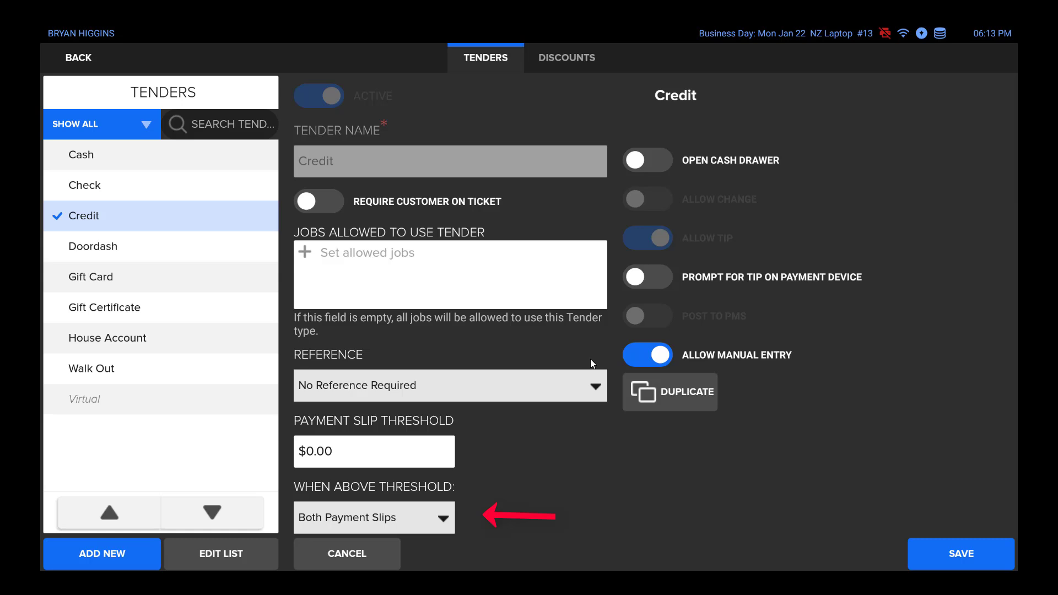
left_click(430, 531)
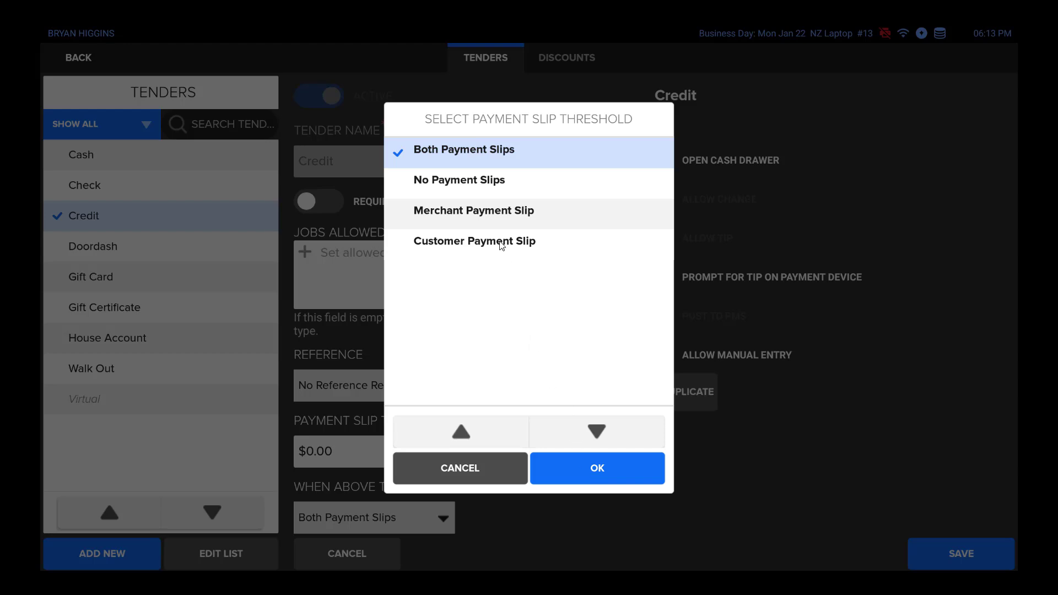
left_click(490, 212)
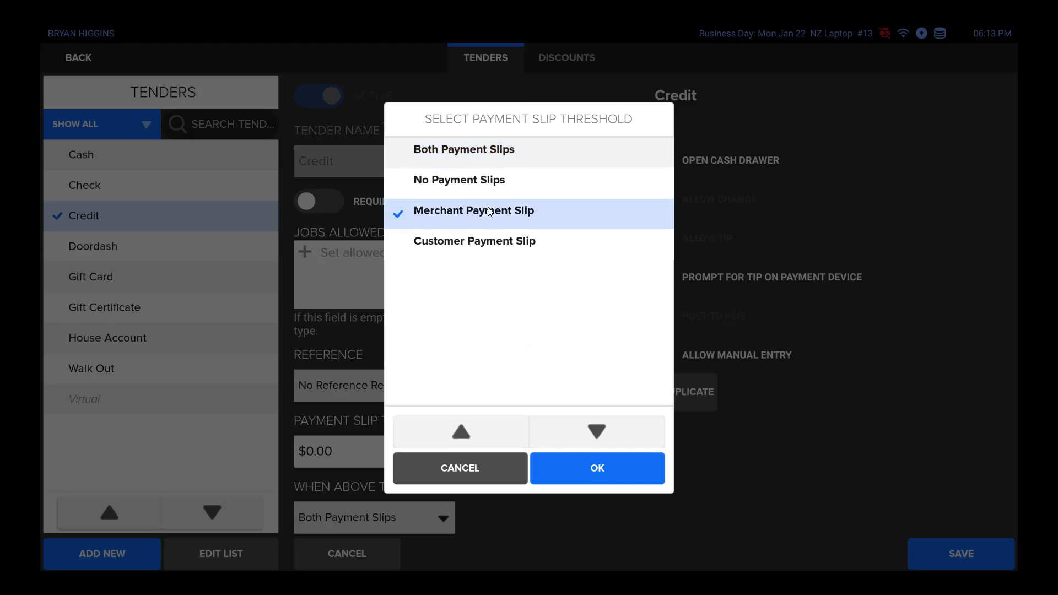
left_click(586, 472)
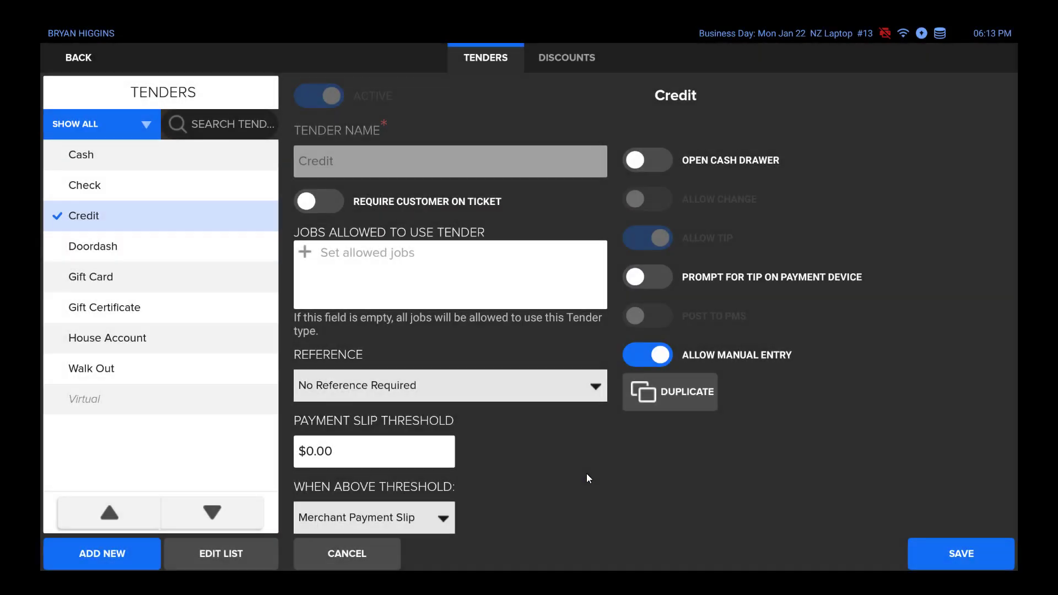
left_click(964, 562)
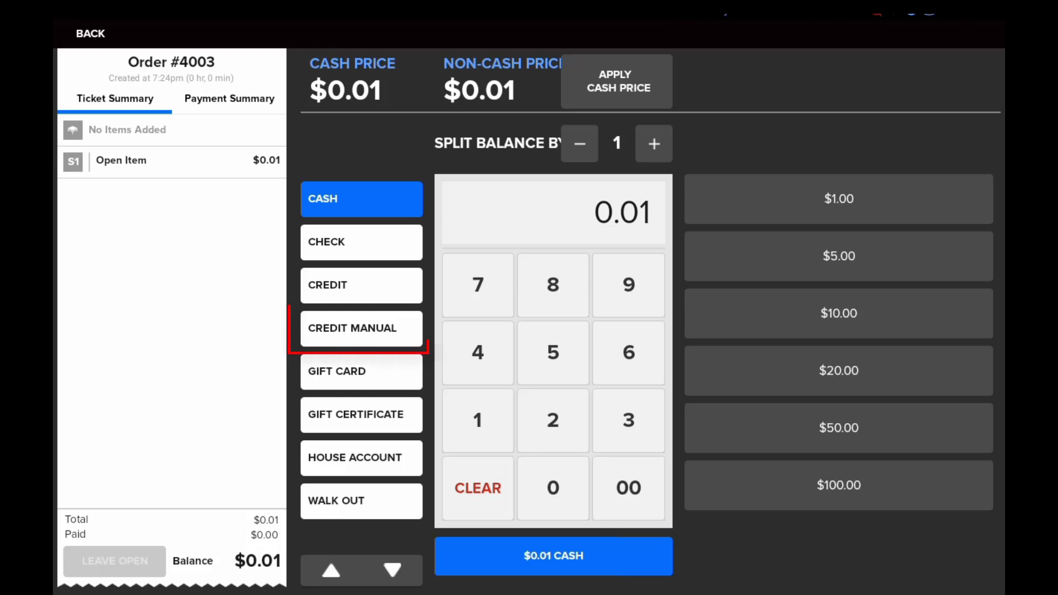
left_click(362, 329)
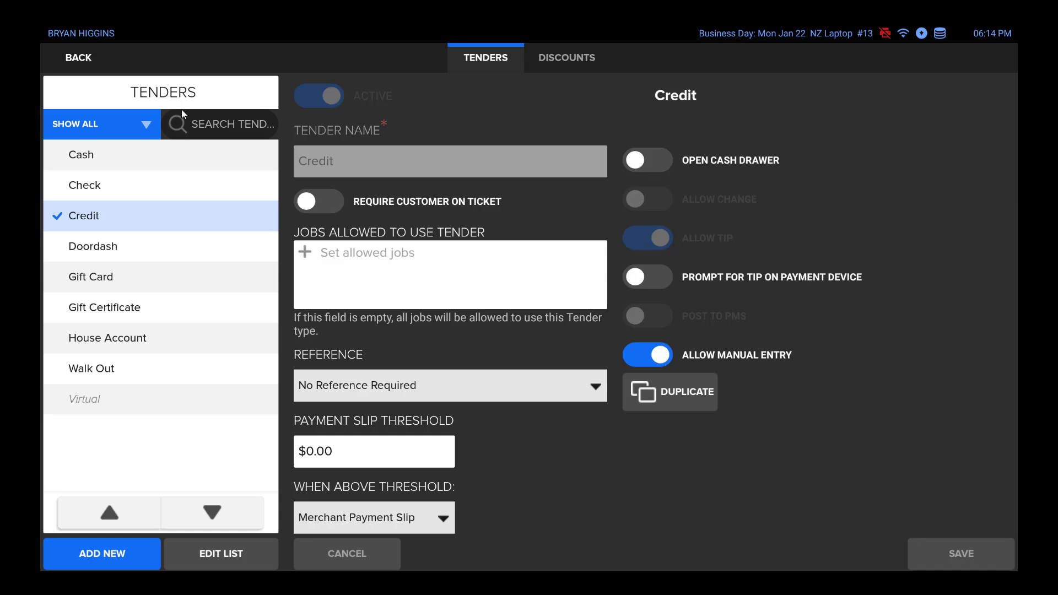
- Enable Prompt for Tip on Payment Device for the Credit tender and save it
left_click(641, 281)
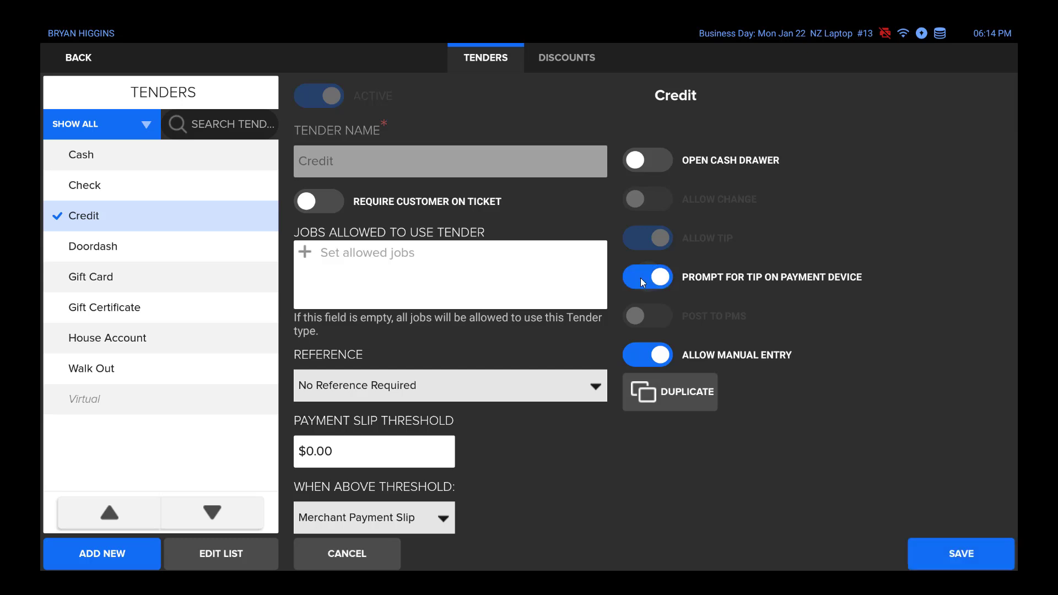
left_click(992, 563)
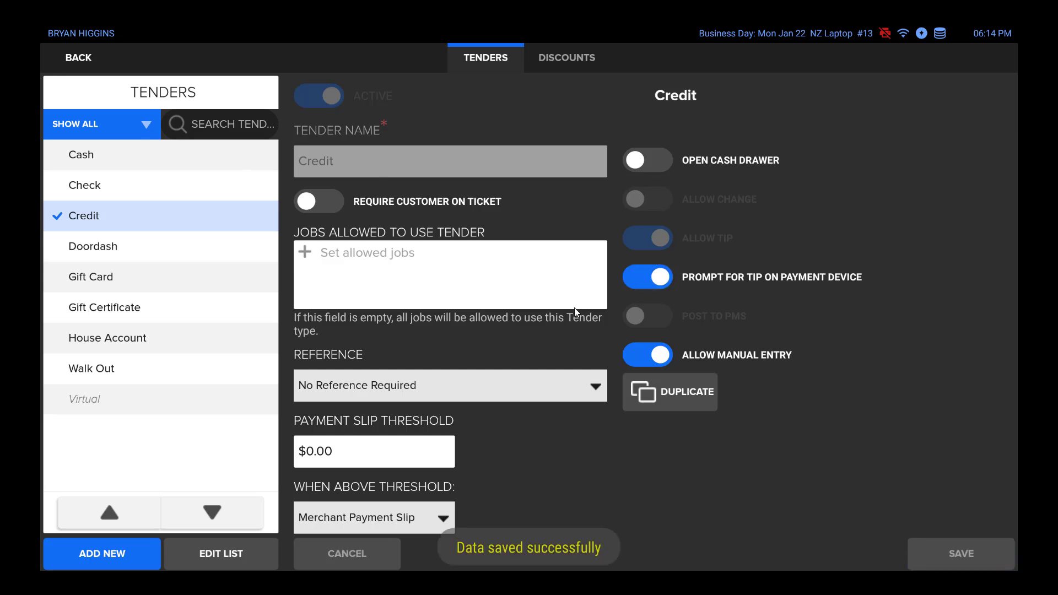
- Enable Prompt for Tips in the hardware settings for payment devices and save the change
left_click(88, 61)
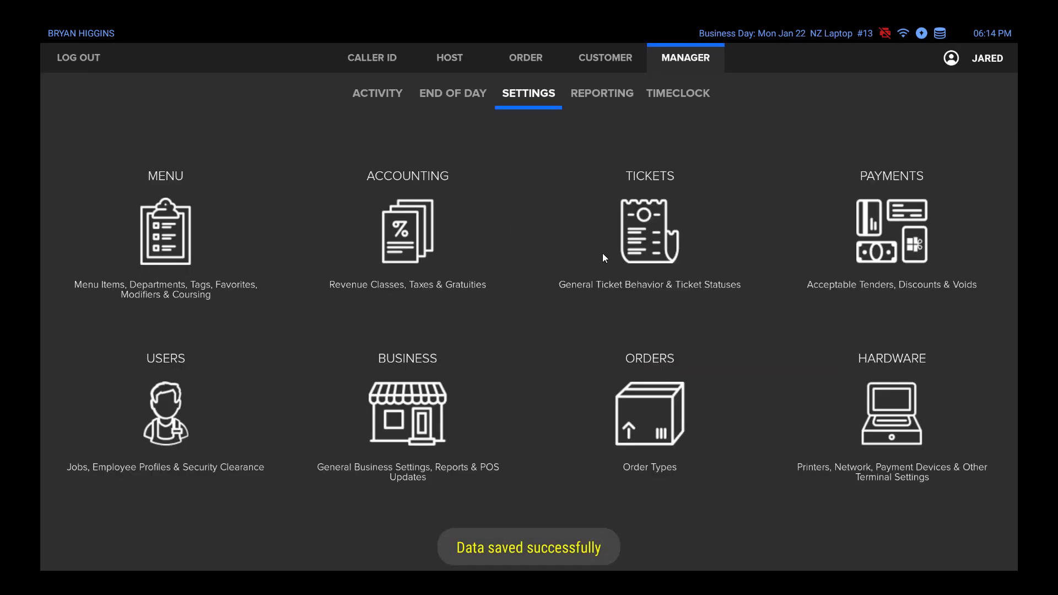
left_click(897, 408)
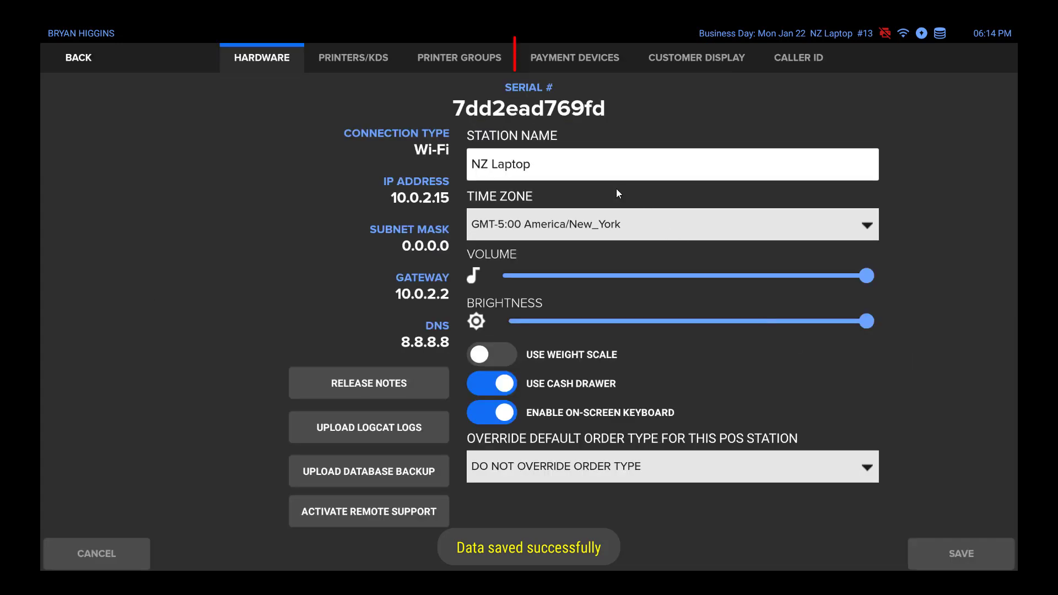
left_click(548, 59)
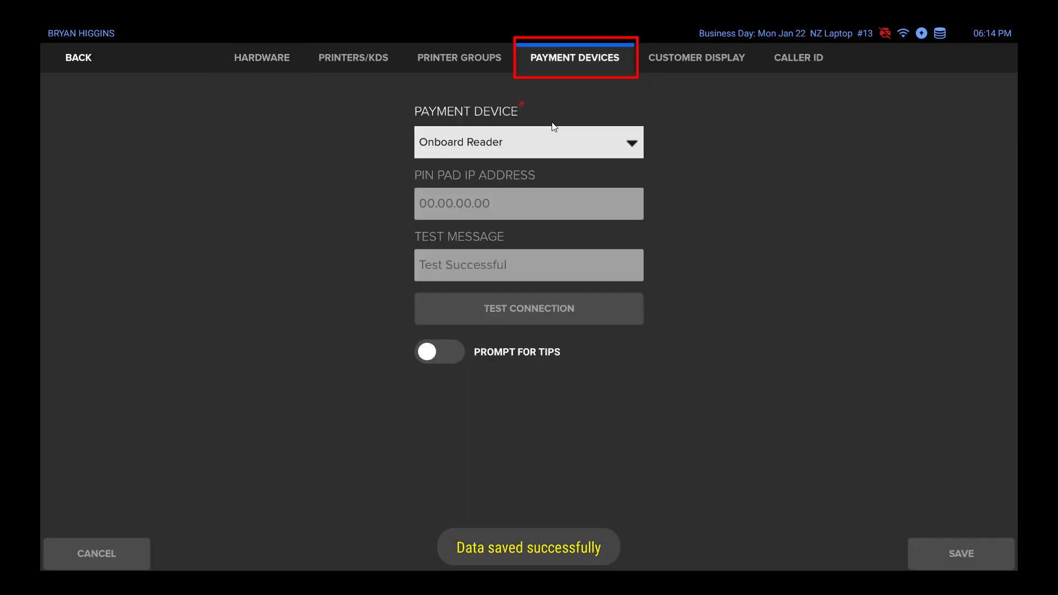
left_click(439, 353)
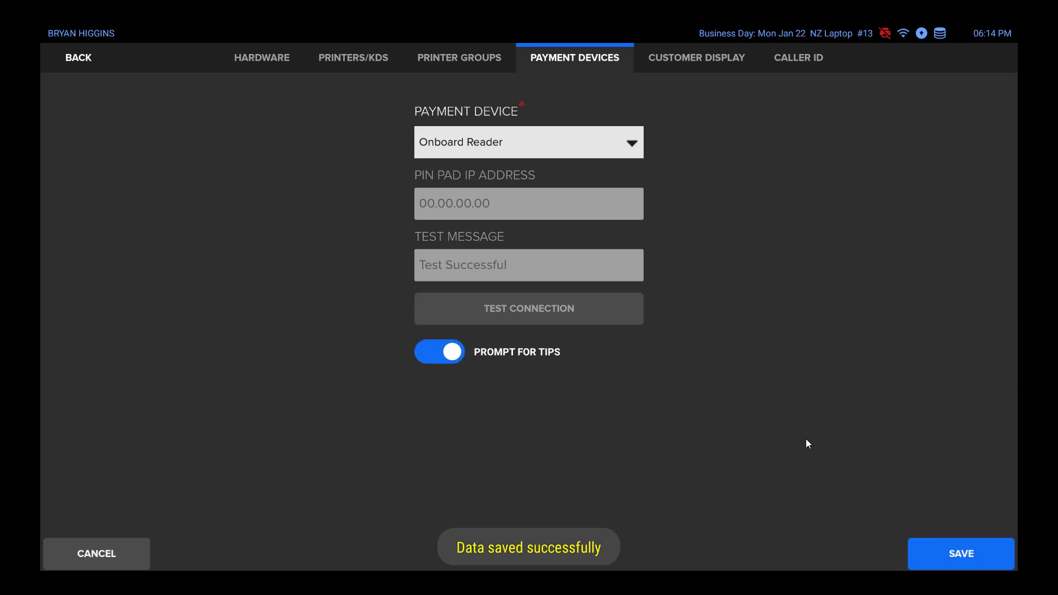
left_click(968, 554)
- Start a new discount in the payment settings and view the order types it can apply to, without choosing one
left_click(84, 60)
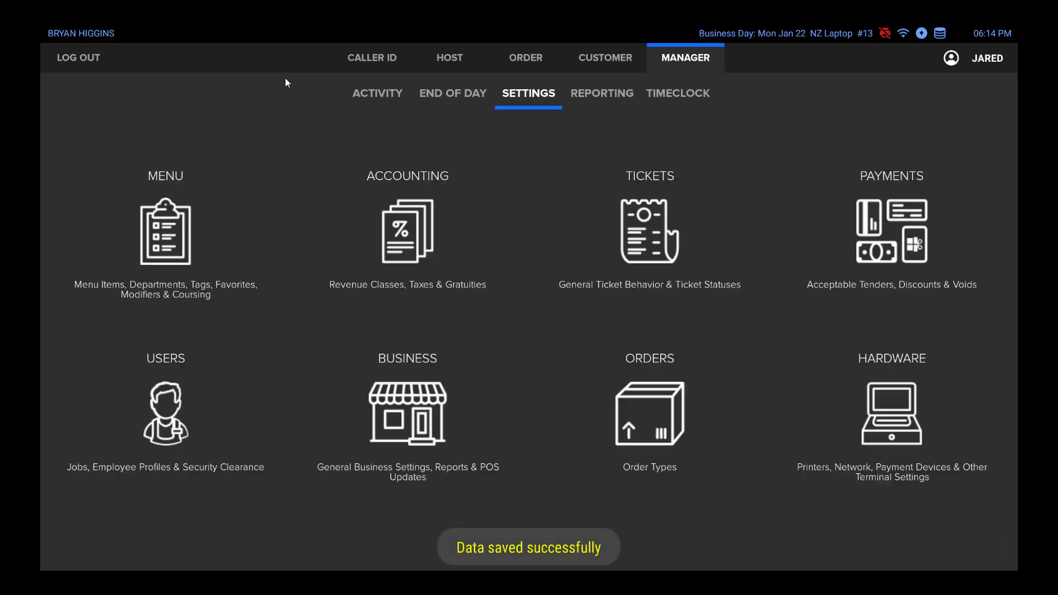
left_click(885, 236)
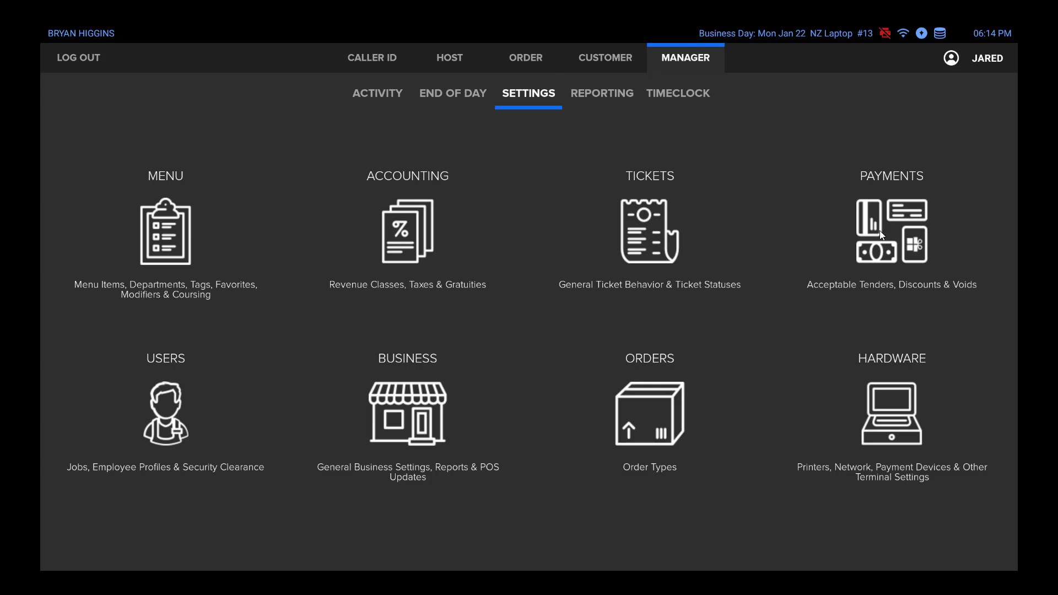
left_click(560, 61)
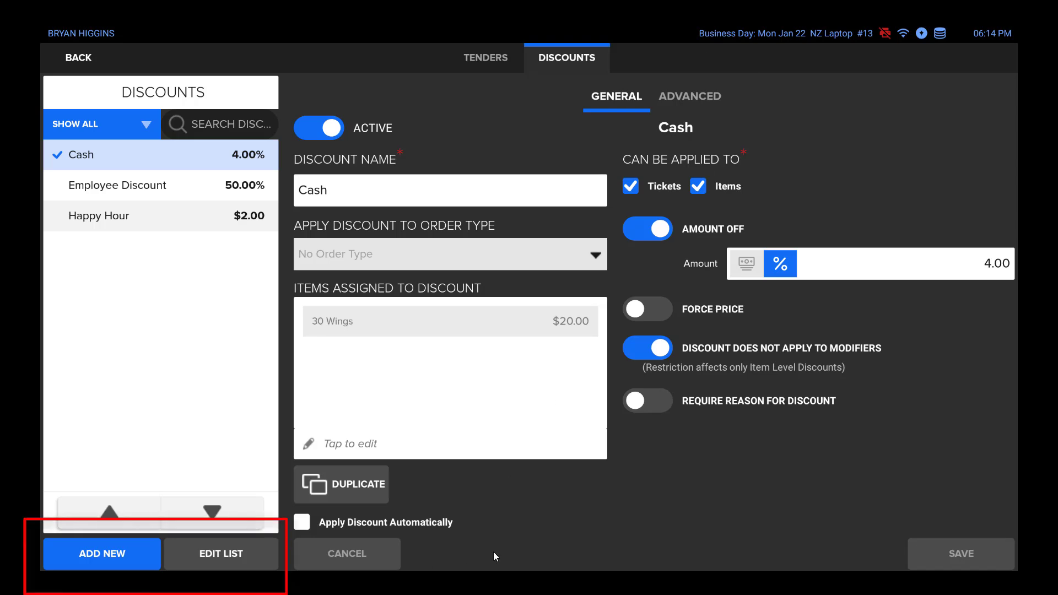
left_click(122, 556)
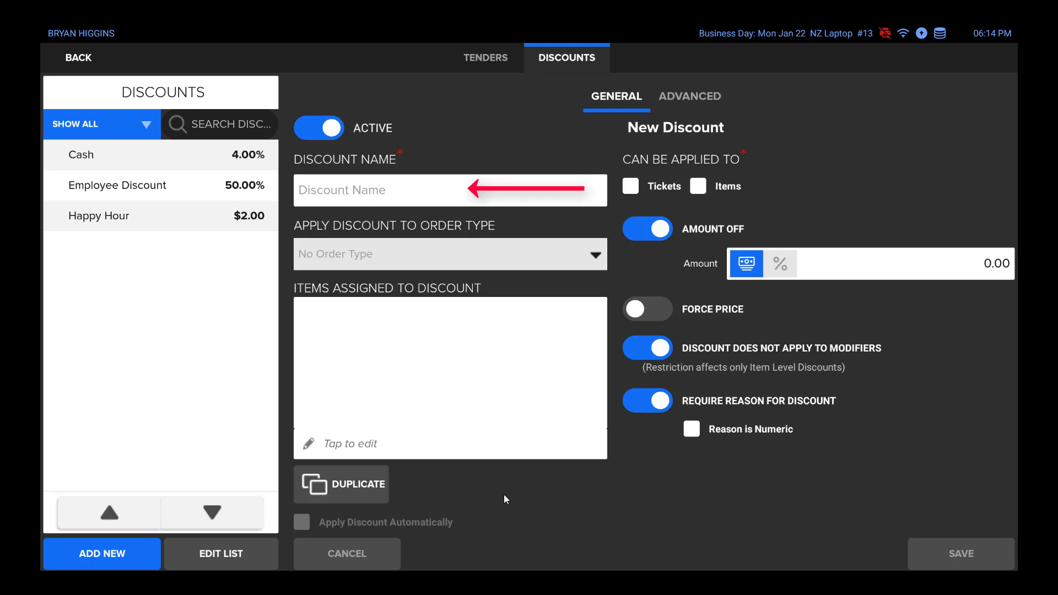
left_click(594, 255)
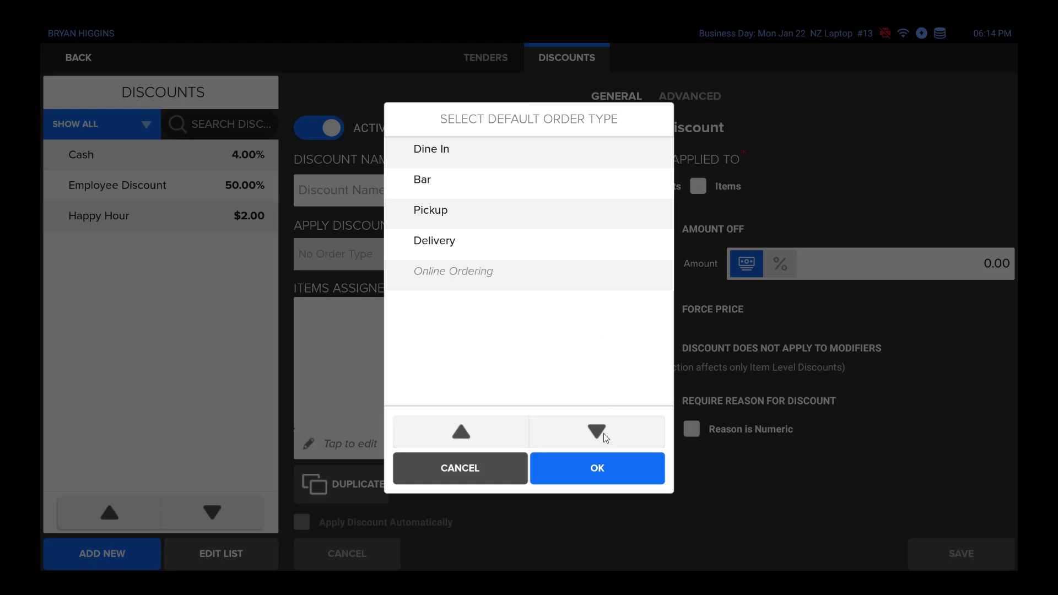
left_click(598, 477)
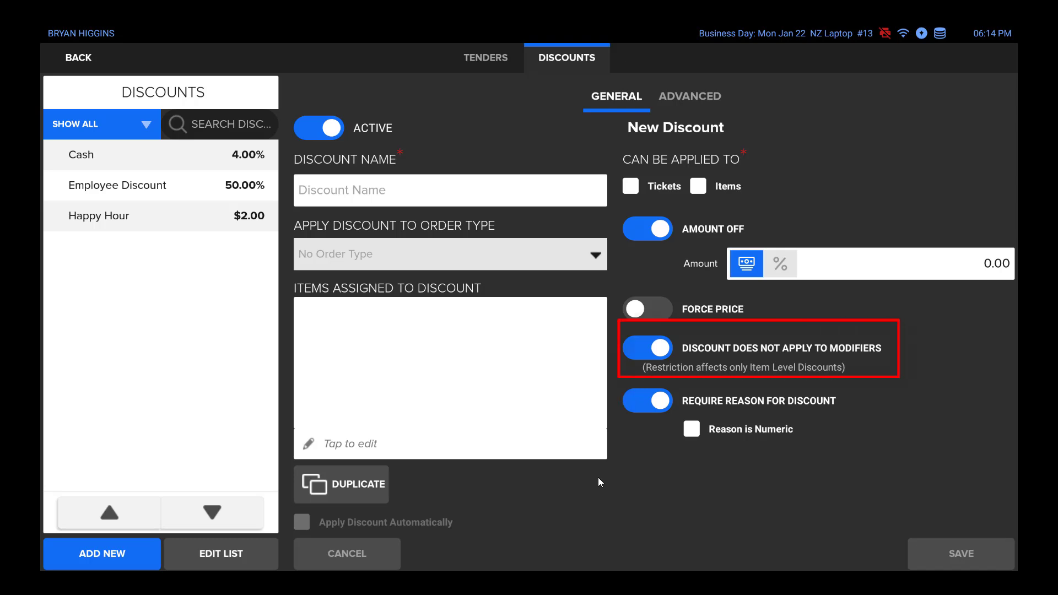
- Try Force Price on the new discount, then return it to Amount Off as a percentage
left_click(640, 315)
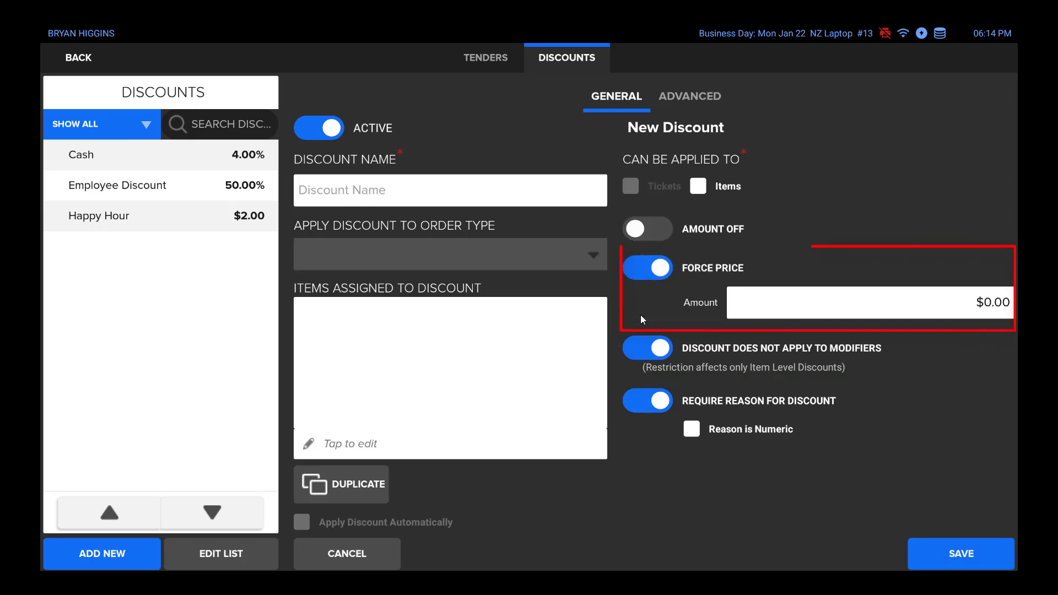
left_click(637, 229)
left_click(791, 264)
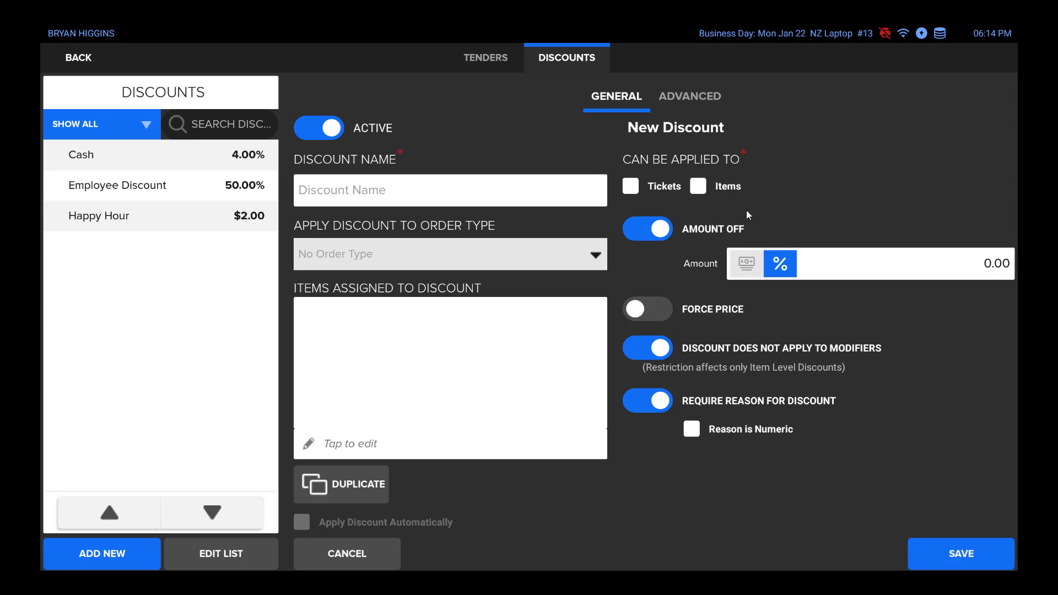
- Make the new discount applicable to both tickets and items, and set it to apply automatically
left_click(697, 187)
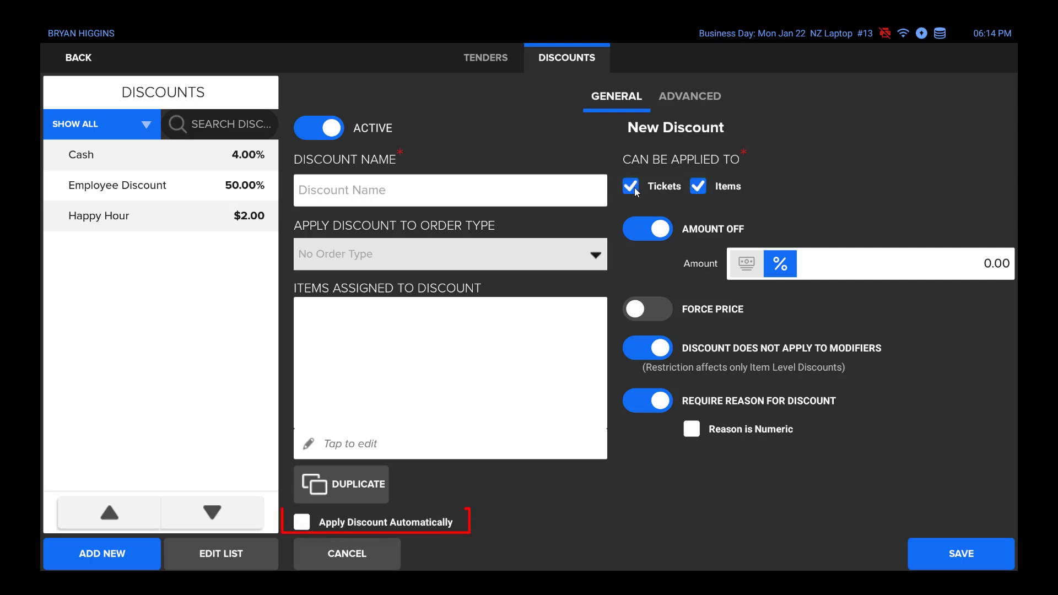
left_click(388, 524)
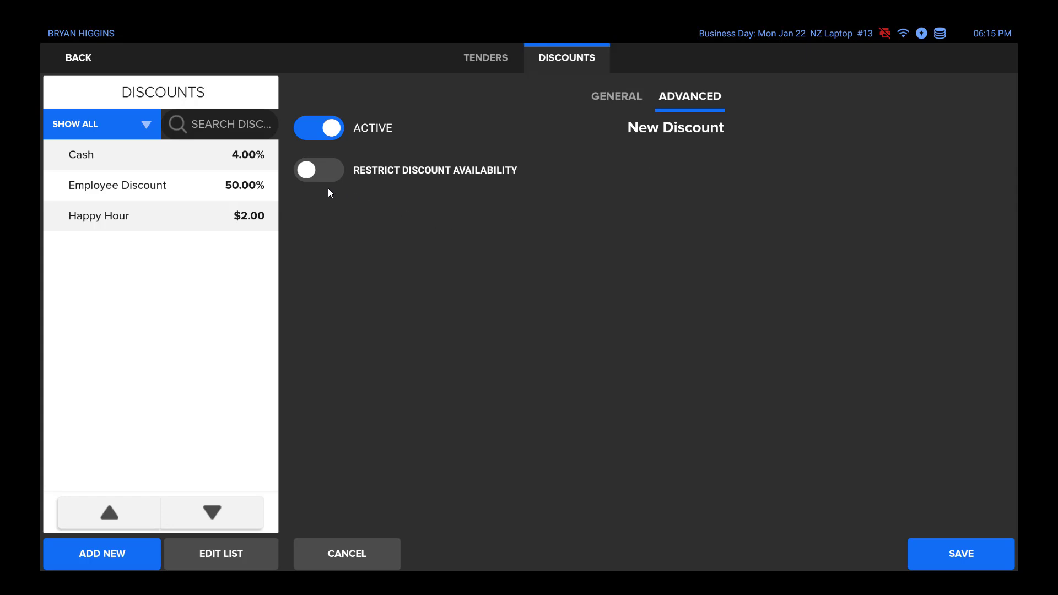
- Restrict the new discount's availability and enable date limits, viewing the start and end date choices without setting a range
left_click(319, 175)
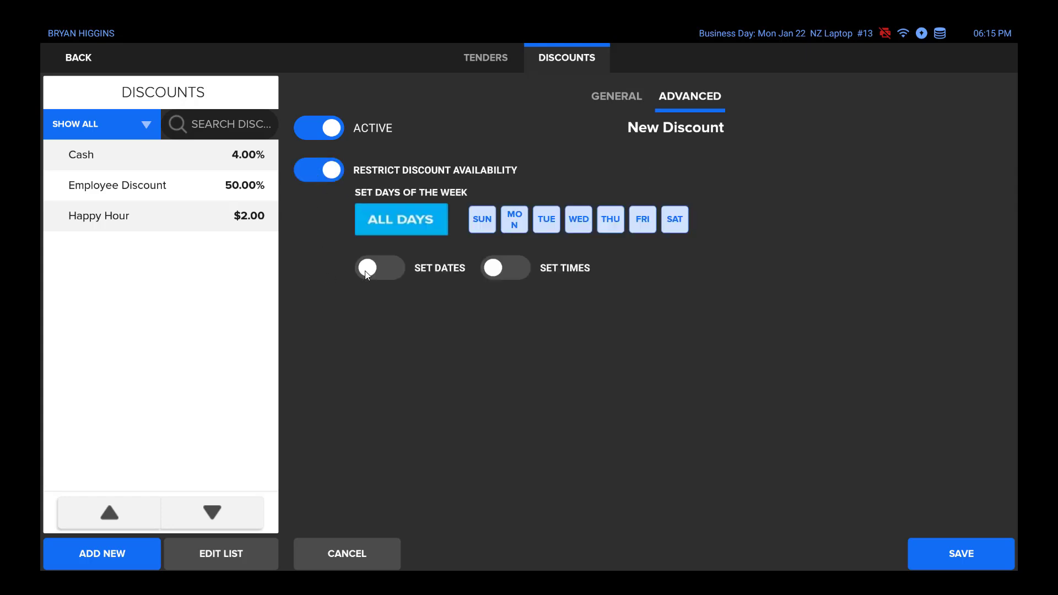
left_click(400, 267)
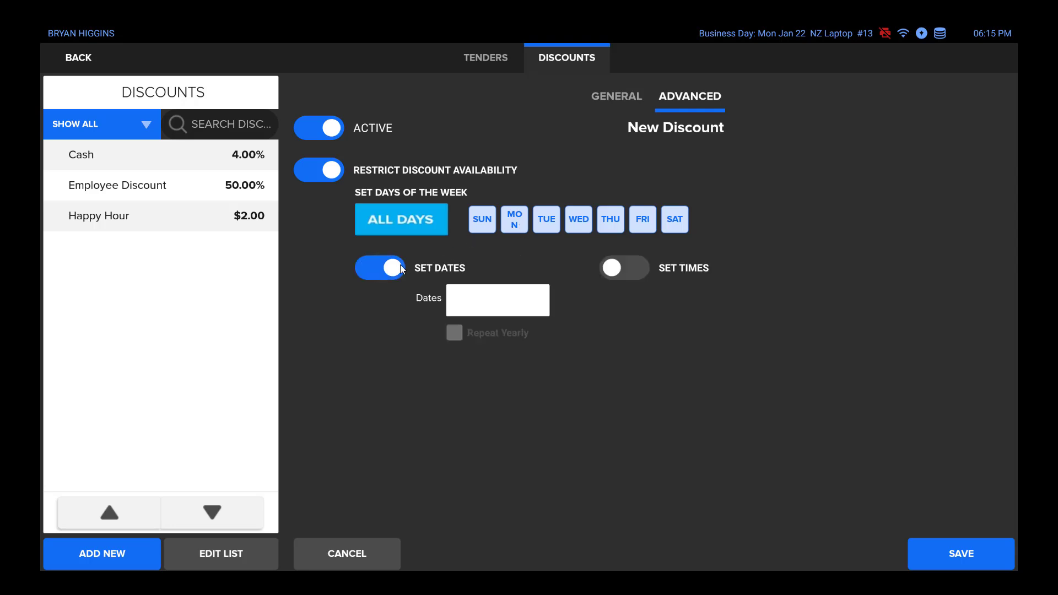
left_click(482, 309)
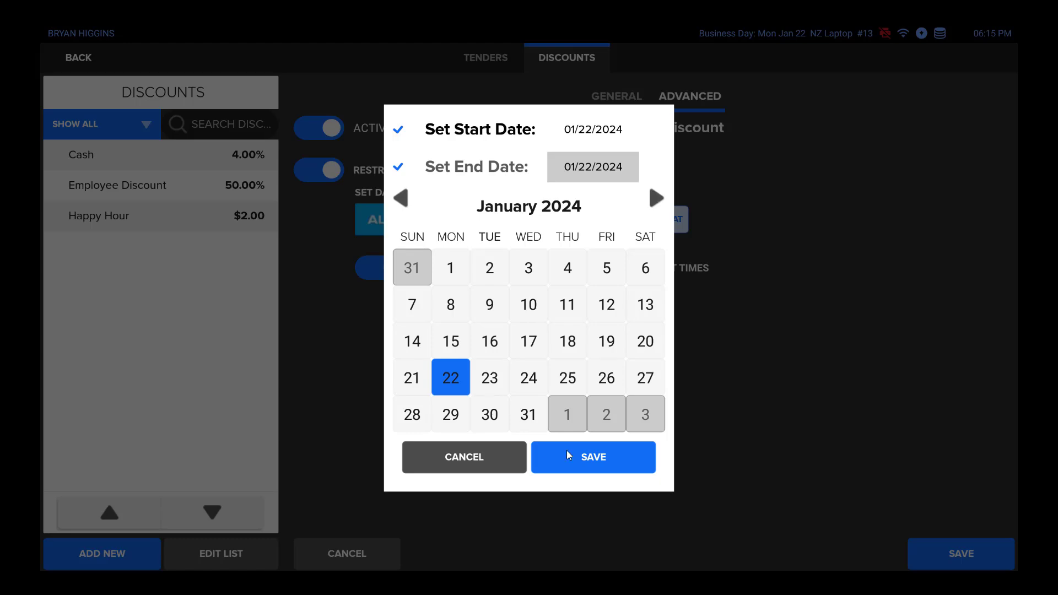
left_click(507, 454)
- Enable time limits for the new discount and open its time range with the end time selected for editing
left_click(623, 272)
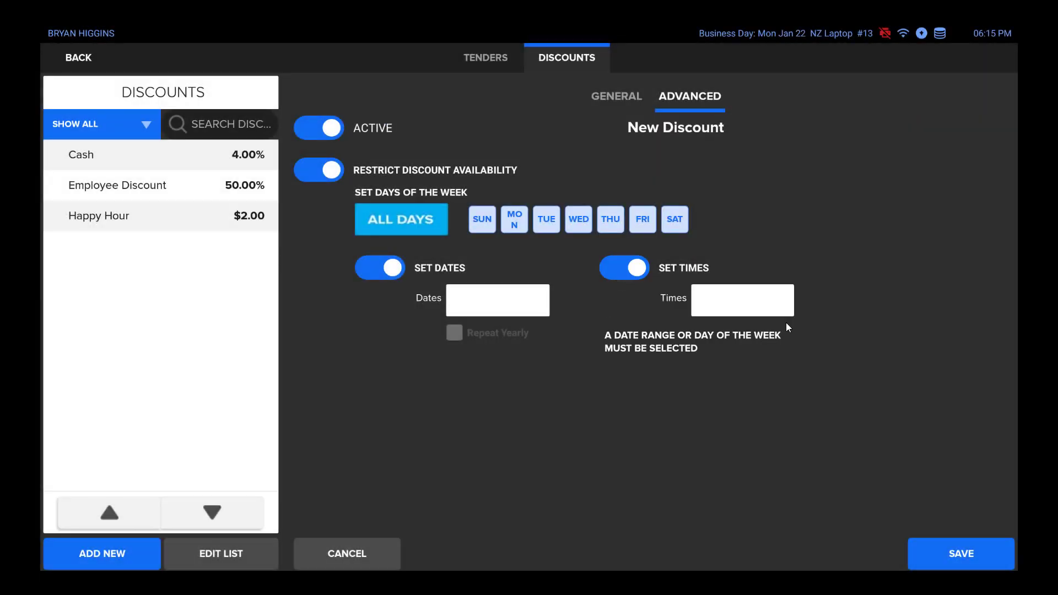
left_click(750, 302)
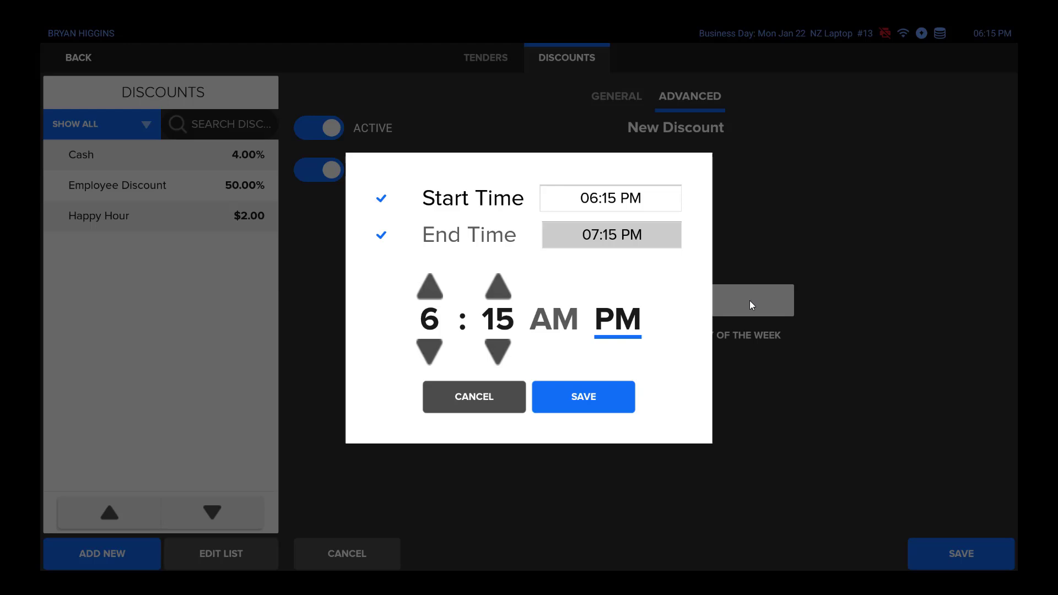
left_click(619, 236)
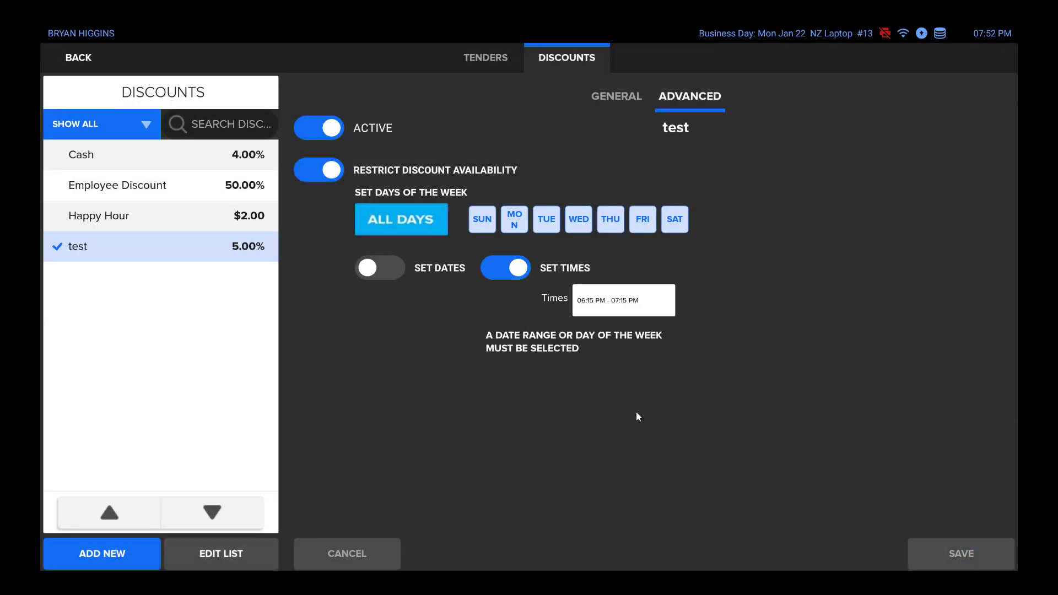
- Review the Happy Hour discount's availability, general settings and assigned items, accept the item assignments and save the discount
left_click(132, 215)
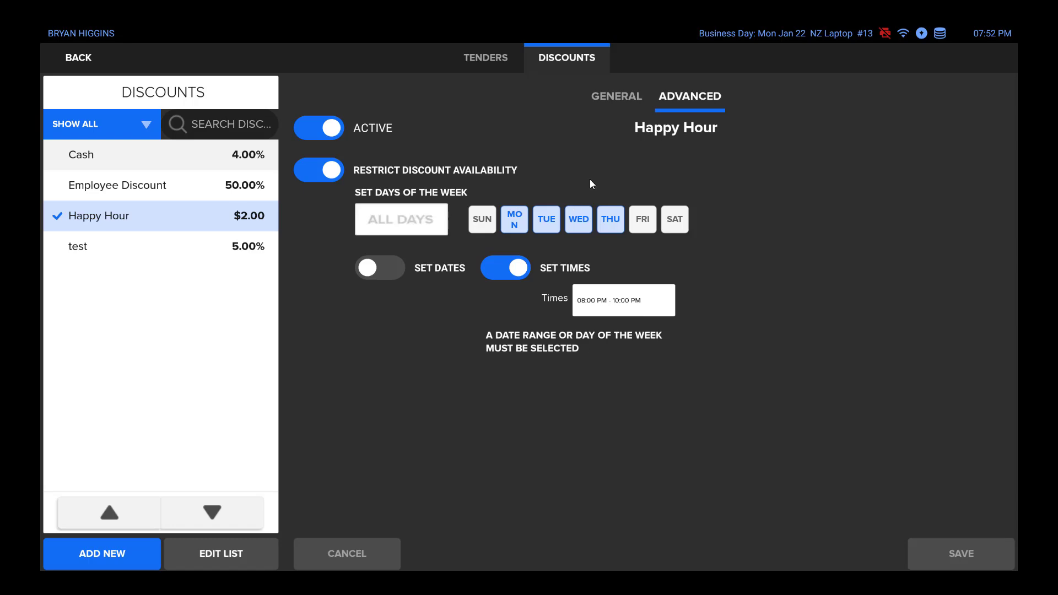
left_click(615, 97)
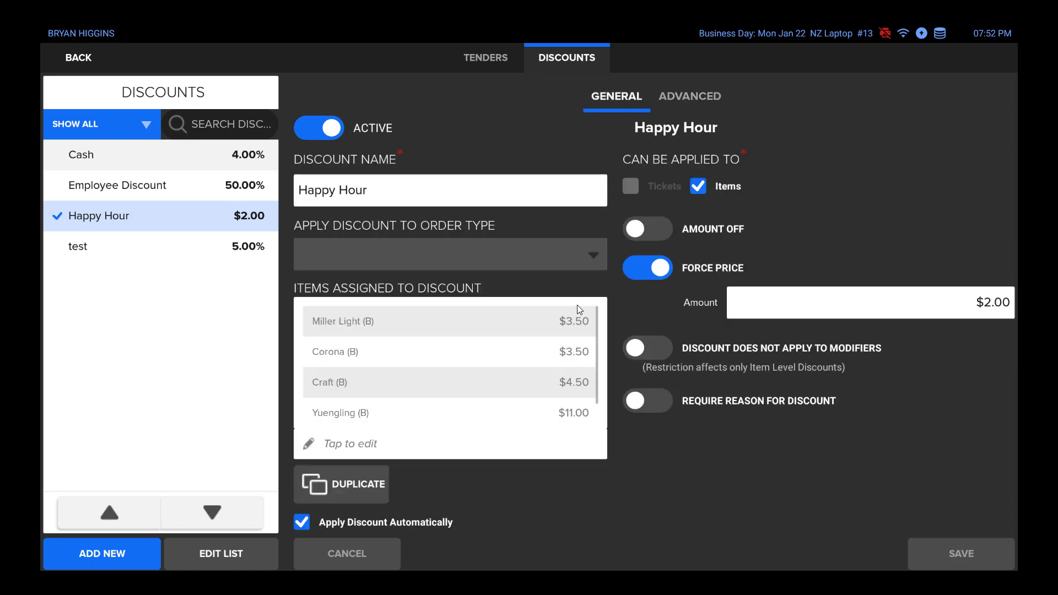
left_click(553, 366)
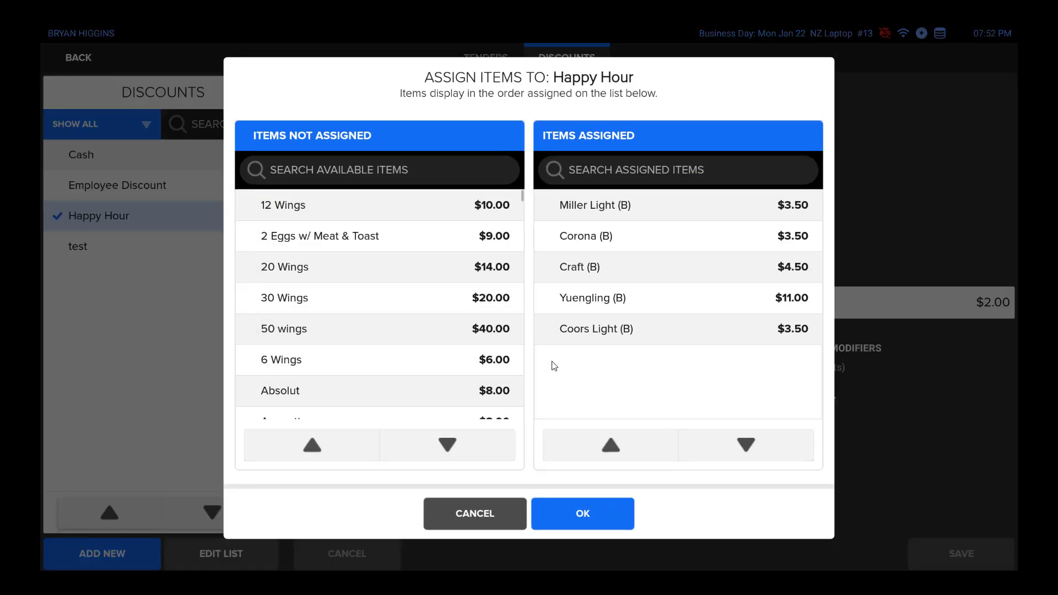
left_click(601, 514)
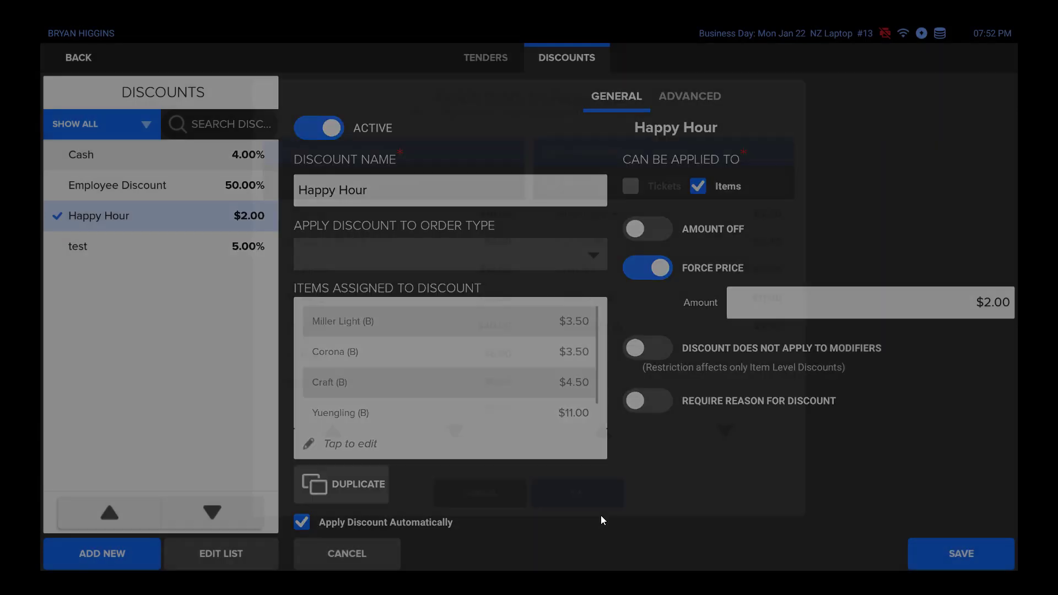
left_click(937, 556)
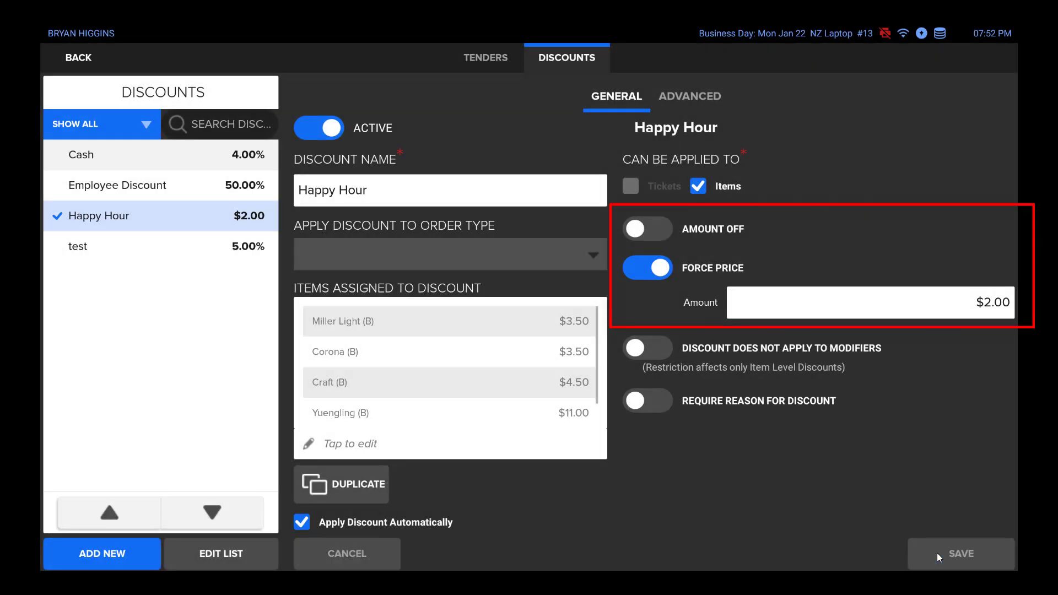